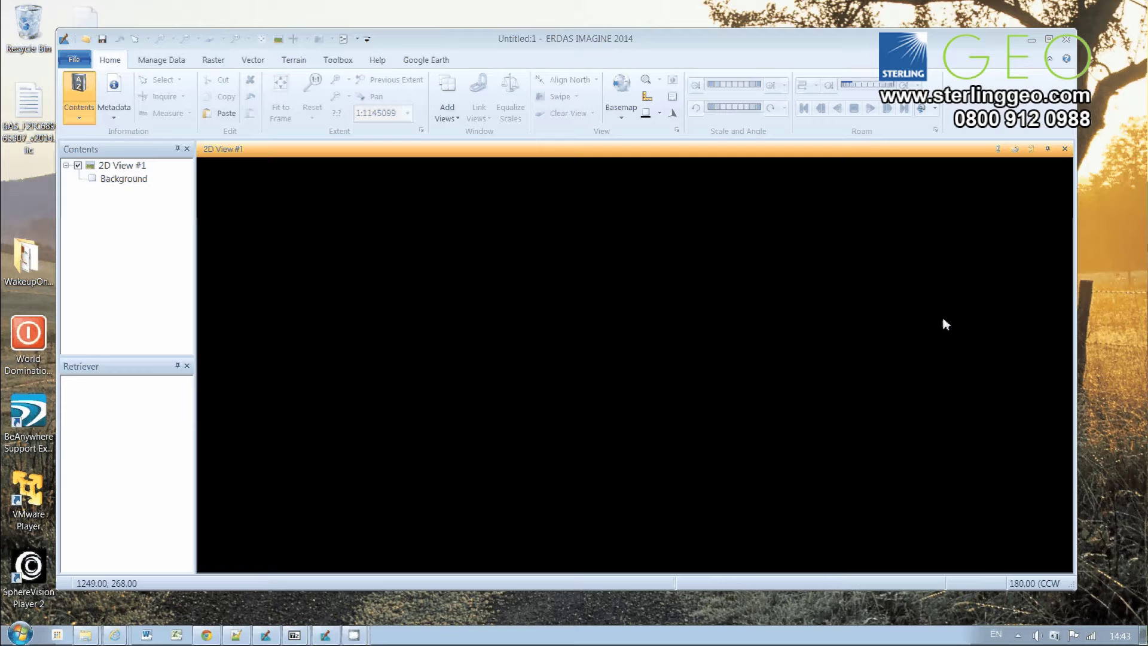
{"action": "left_click", "coordinate": [85, 635]}
{"action": "left_click", "coordinate": [78, 594]}
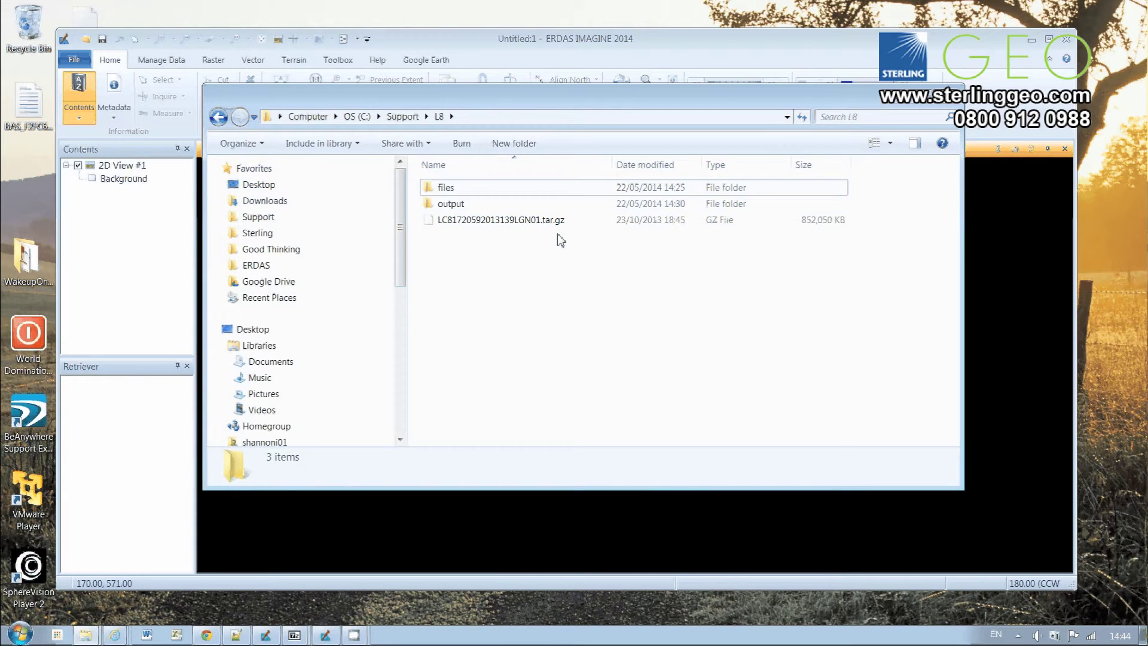
{"action": "right_click", "coordinate": [485, 226]}
{"action": "mouse_move", "coordinate": [518, 252]}
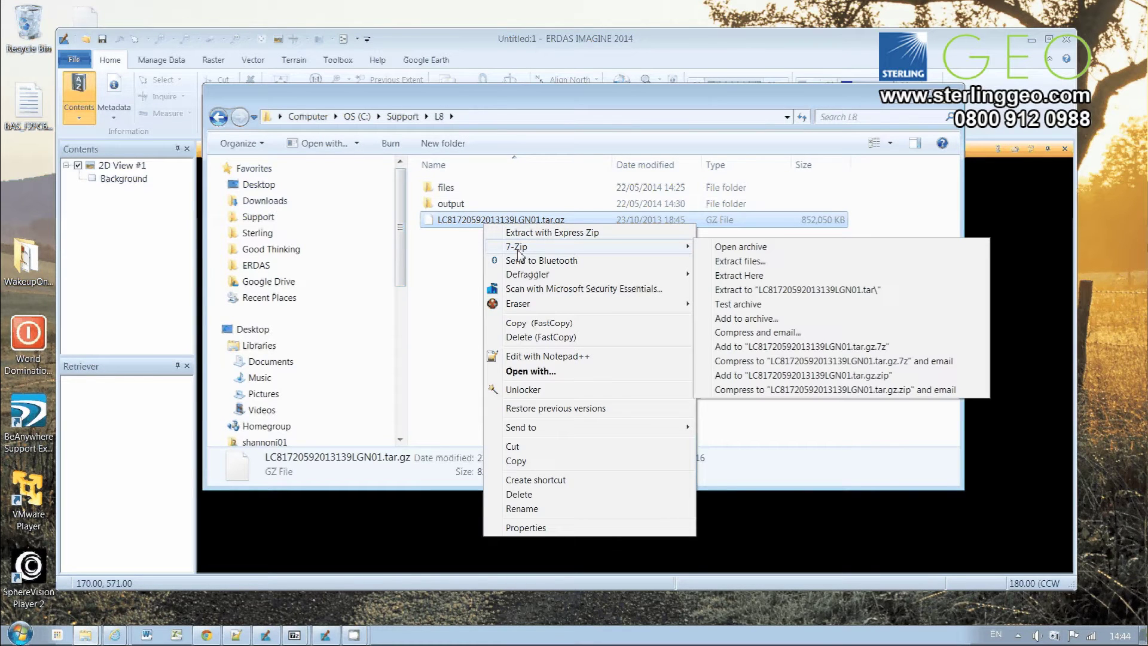
{"action": "left_click", "coordinate": [780, 247]}
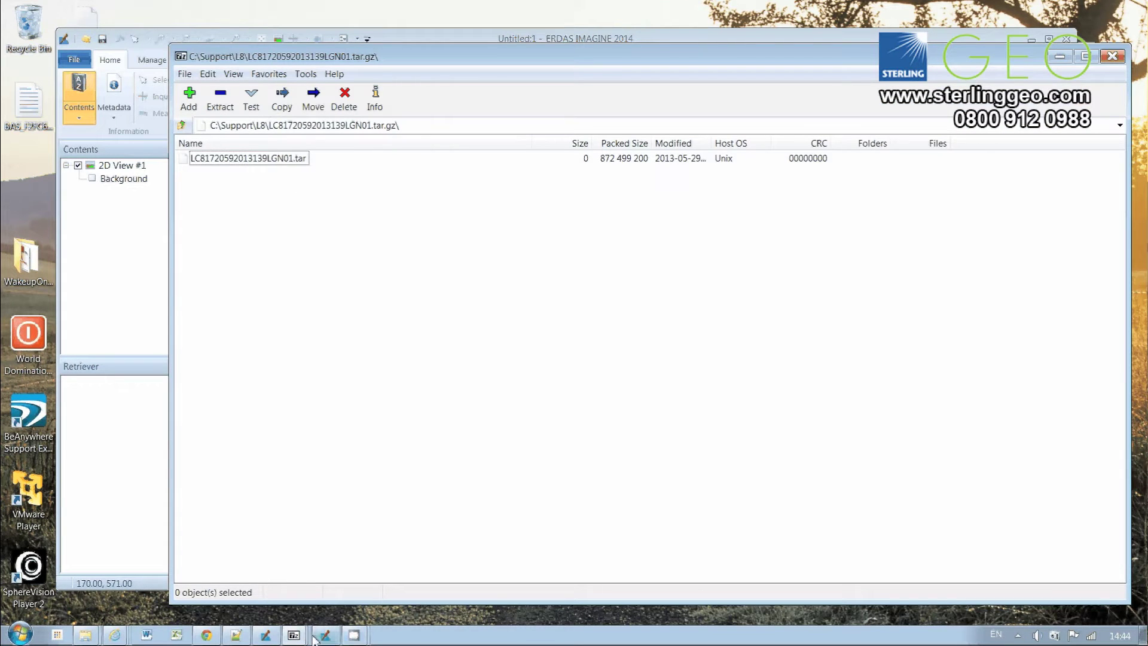
{"action": "right_click", "coordinate": [237, 158]}
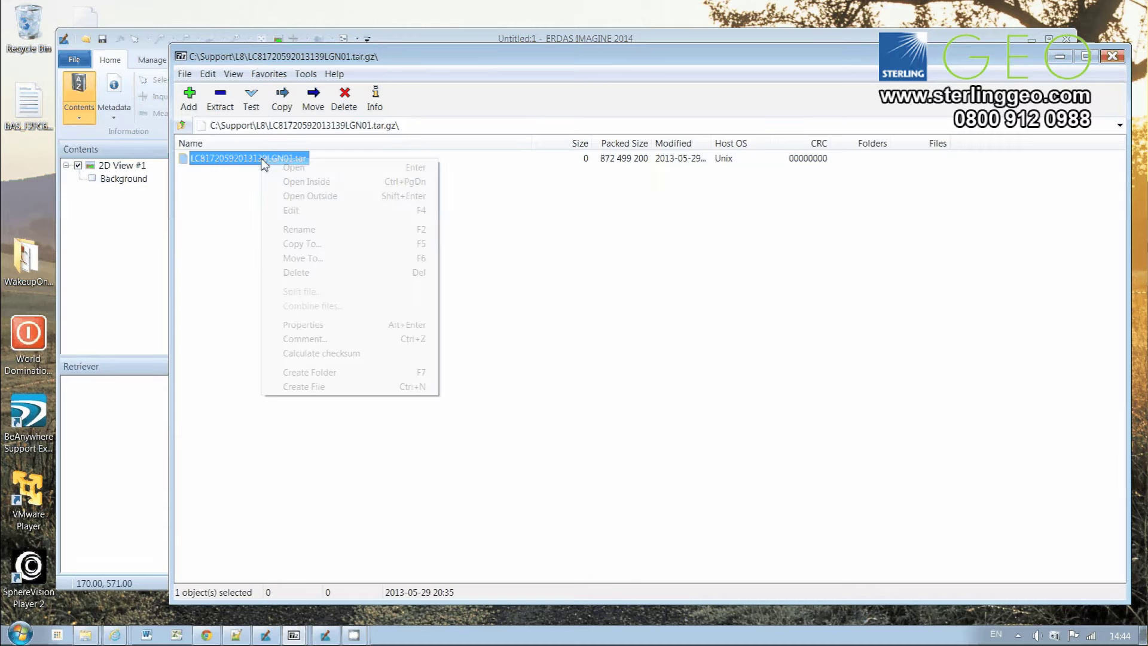
{"action": "left_click", "coordinate": [224, 354]}
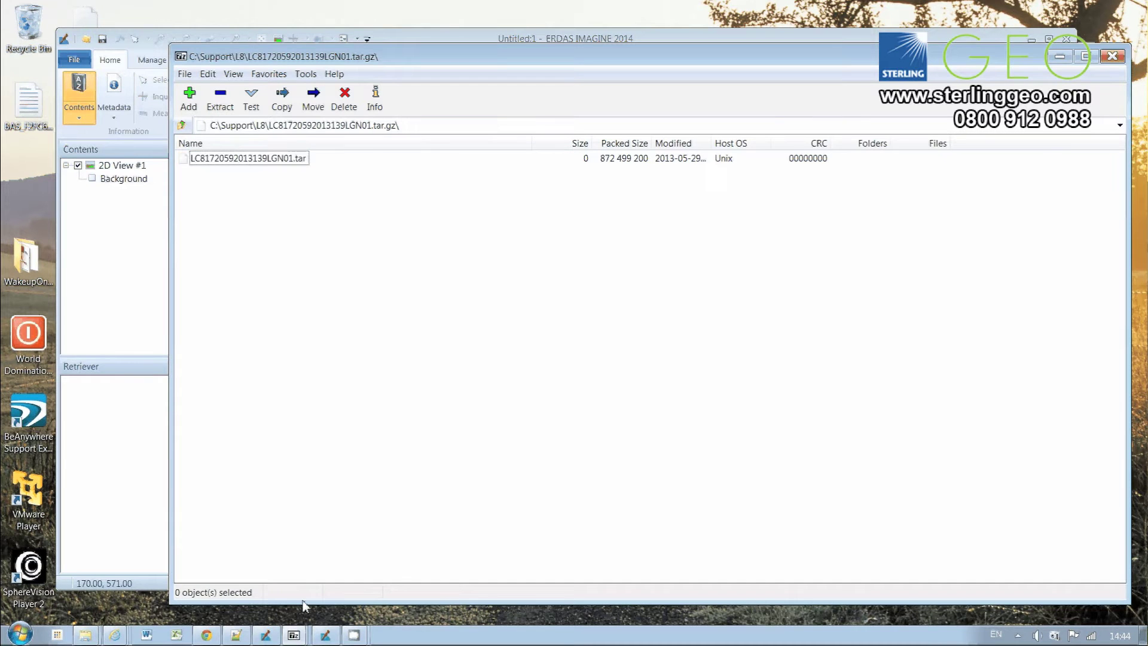
{"action": "left_click", "coordinate": [294, 635]}
{"action": "left_click", "coordinate": [310, 563]}
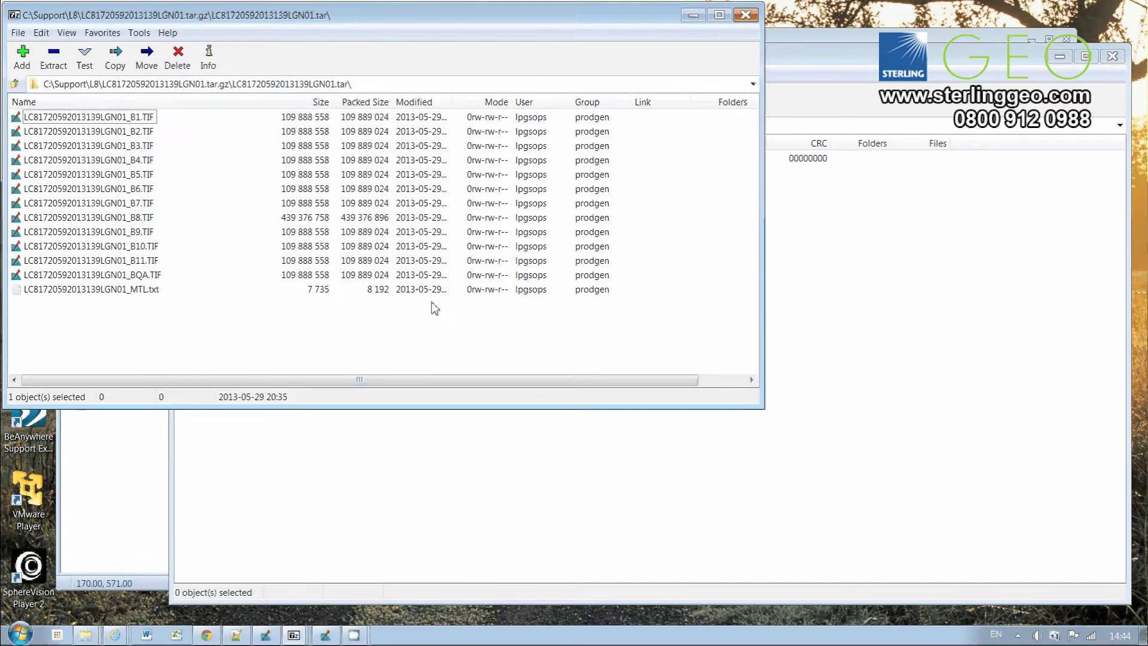
{"action": "left_click_drag", "start_coordinate": [382, 15], "coordinate": [598, 138]}
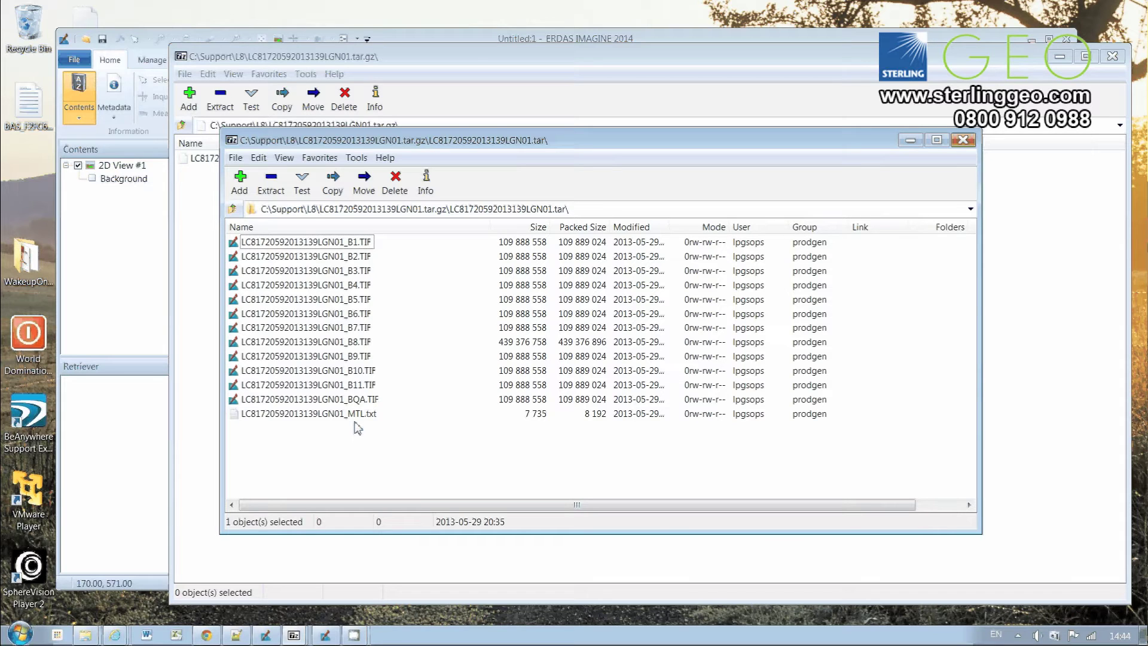
{"action": "left_click", "coordinate": [910, 140]}
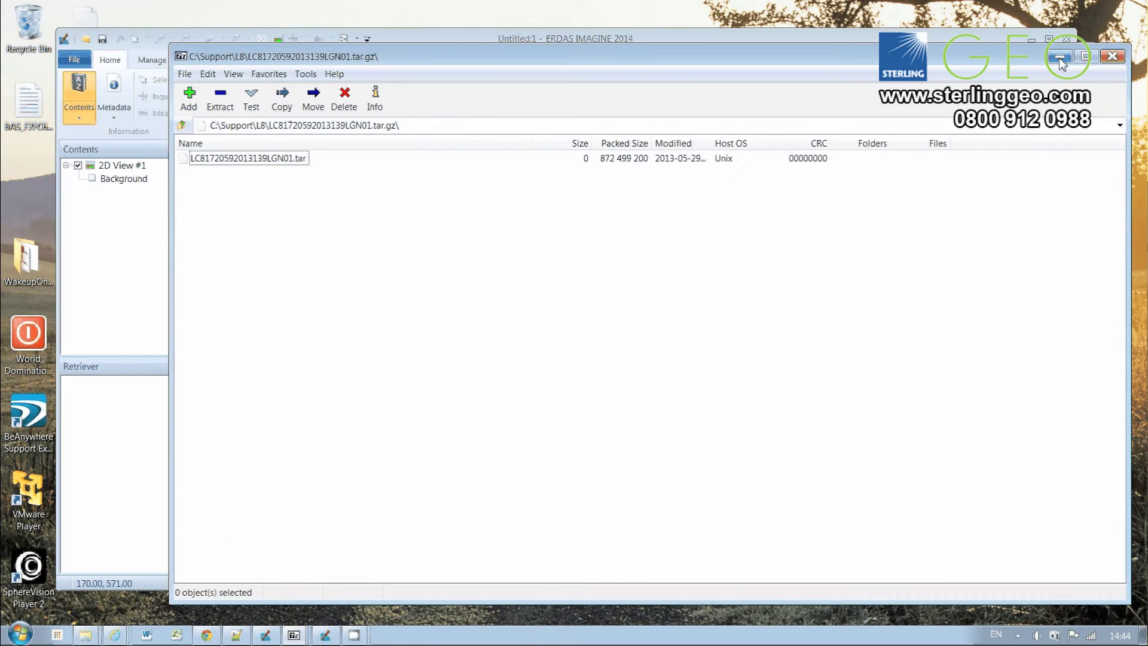
Step: Minimize 7-Zip and start an ERDAS data import with format 'Landsat-7 or Landsat-8 from USGS'
{"action": "left_click", "coordinate": [1061, 58]}
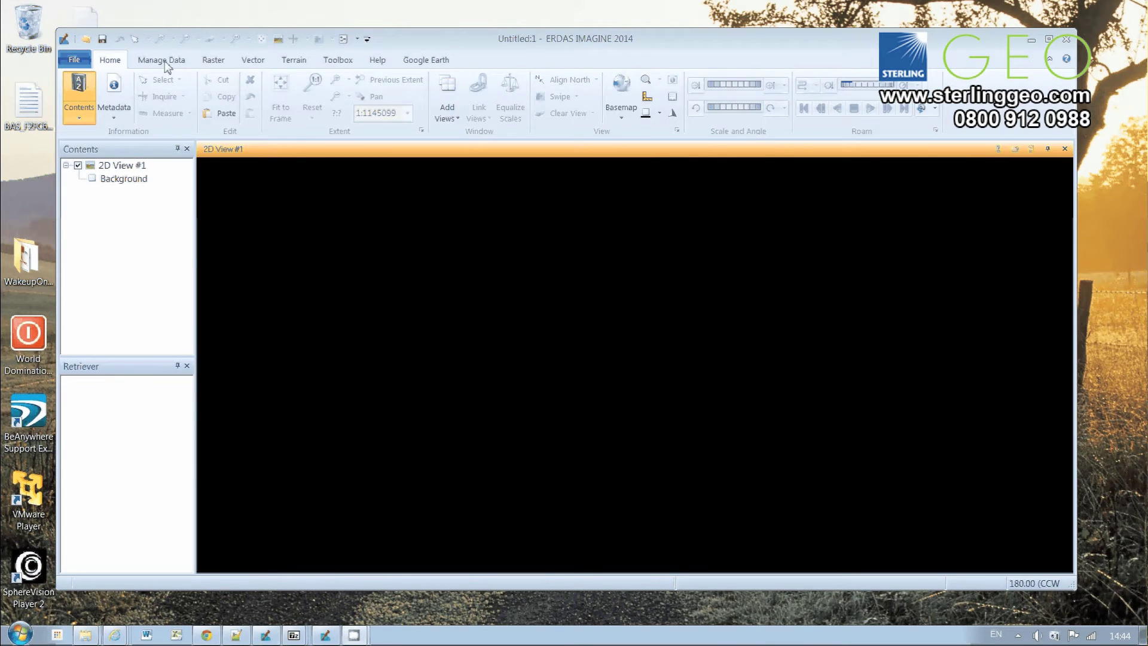
{"action": "left_click", "coordinate": [167, 62]}
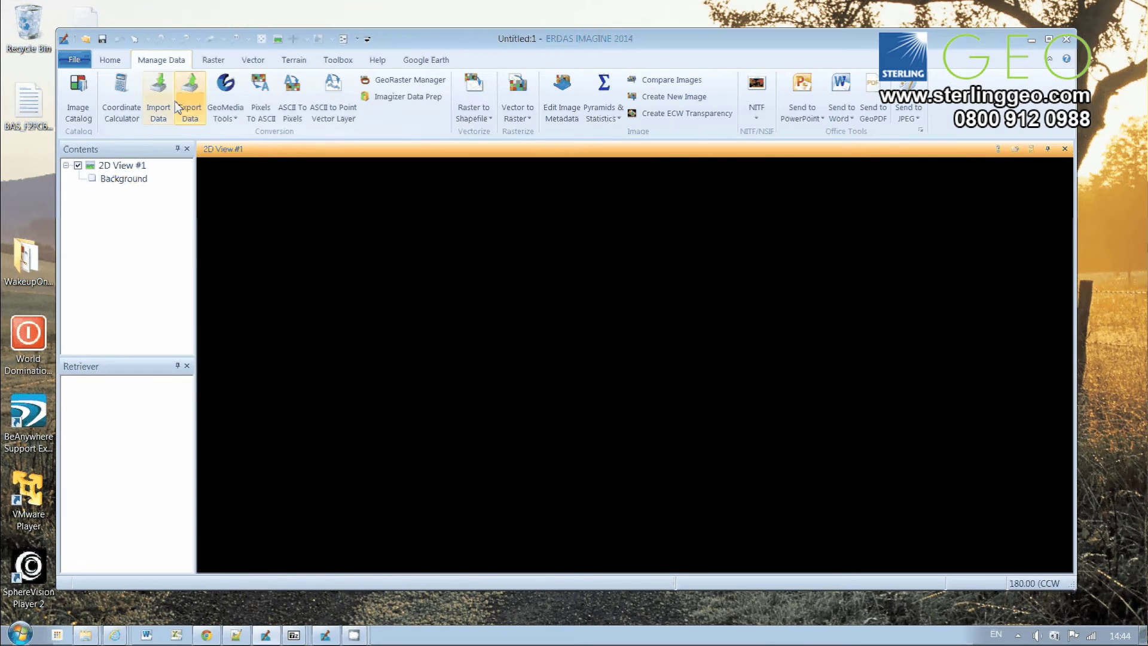
{"action": "left_click", "coordinate": [159, 96]}
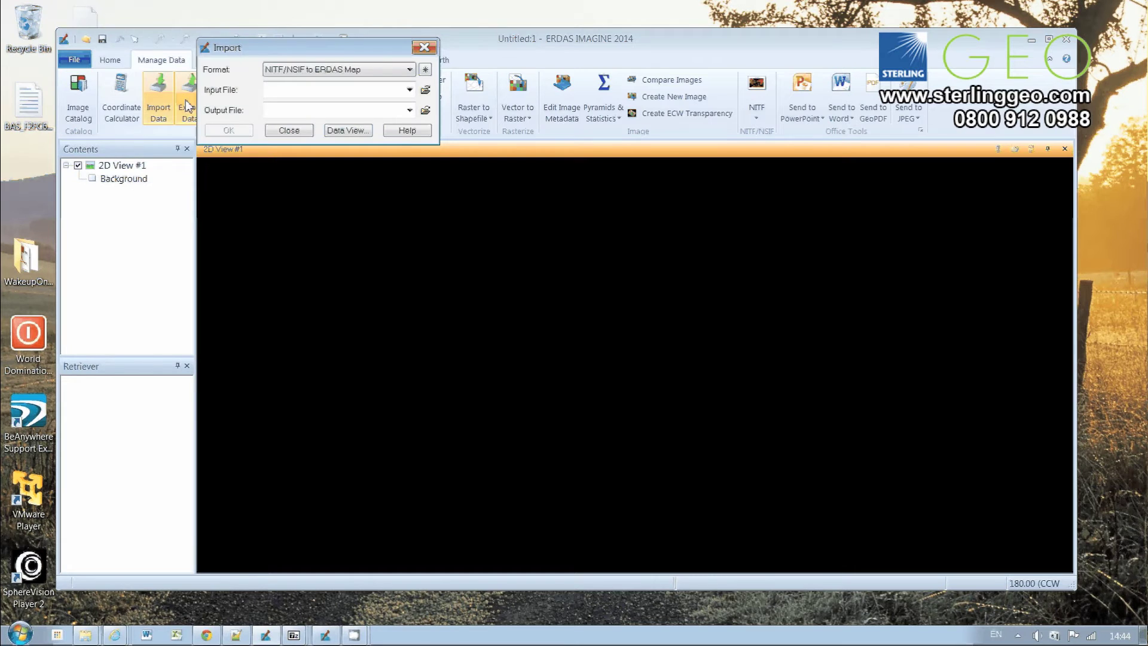
{"action": "left_click_drag", "start_coordinate": [308, 50], "coordinate": [333, 76]}
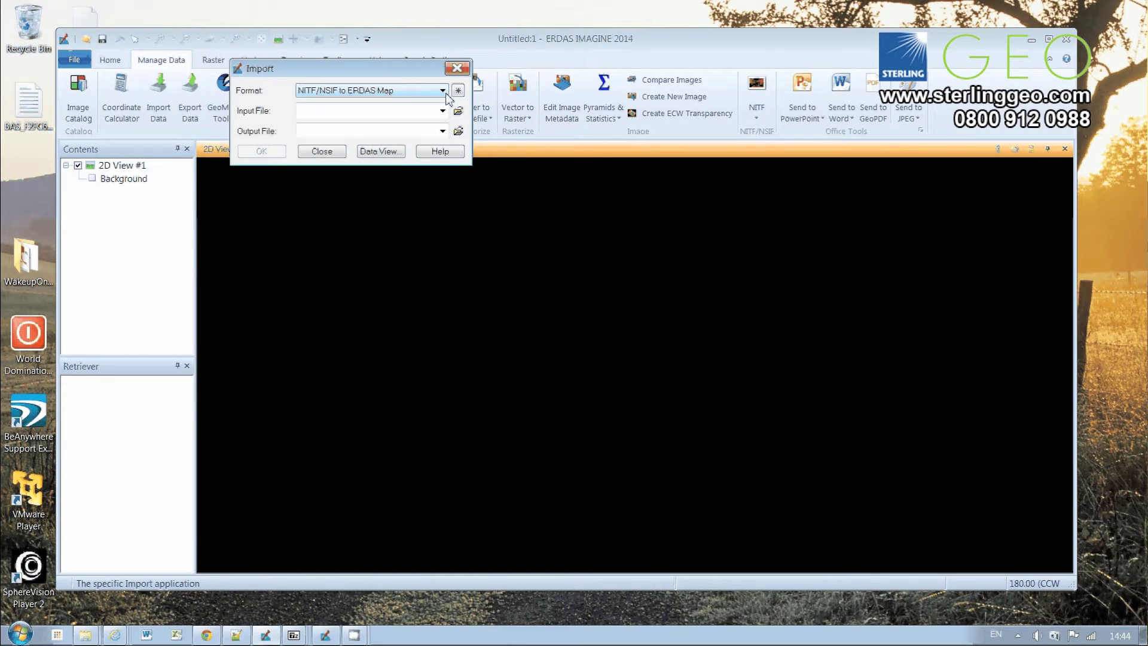
{"action": "left_click", "coordinate": [445, 93]}
{"action": "left_click_drag", "start_coordinate": [444, 287], "coordinate": [444, 265]}
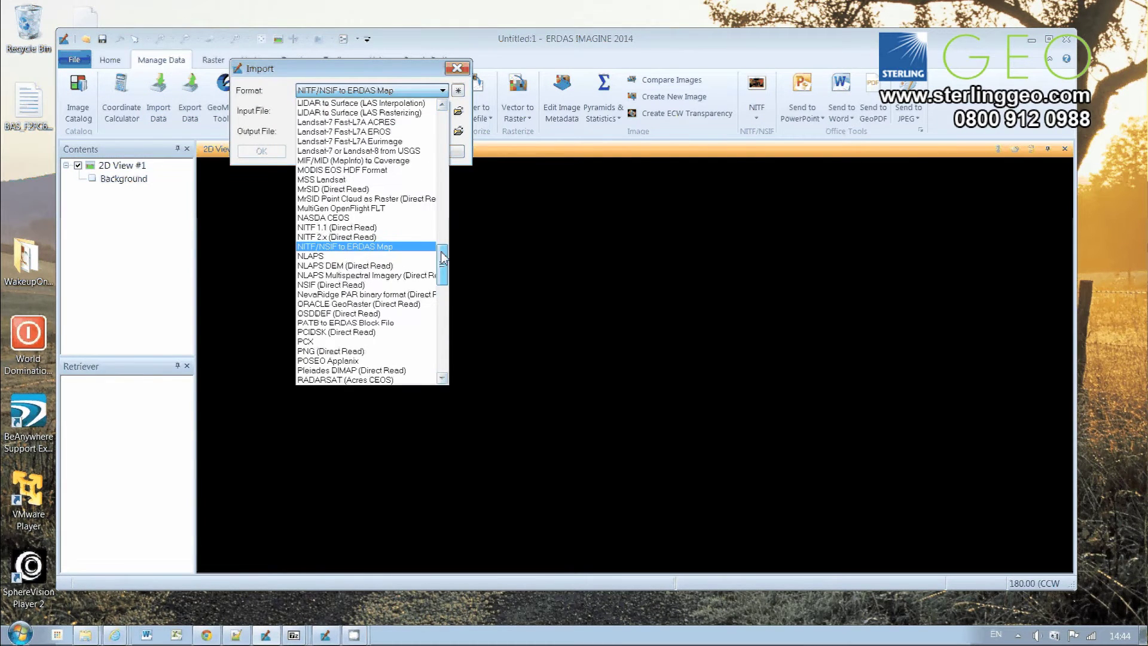
{"action": "left_click", "coordinate": [369, 151]}
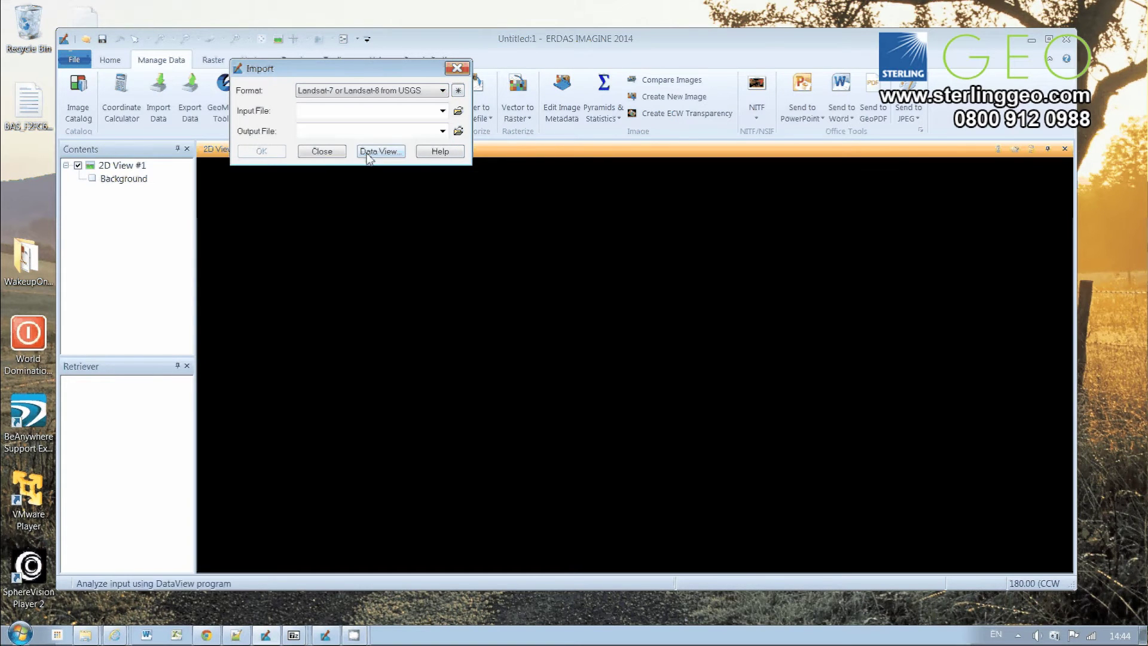
{"action": "left_click", "coordinate": [459, 111]}
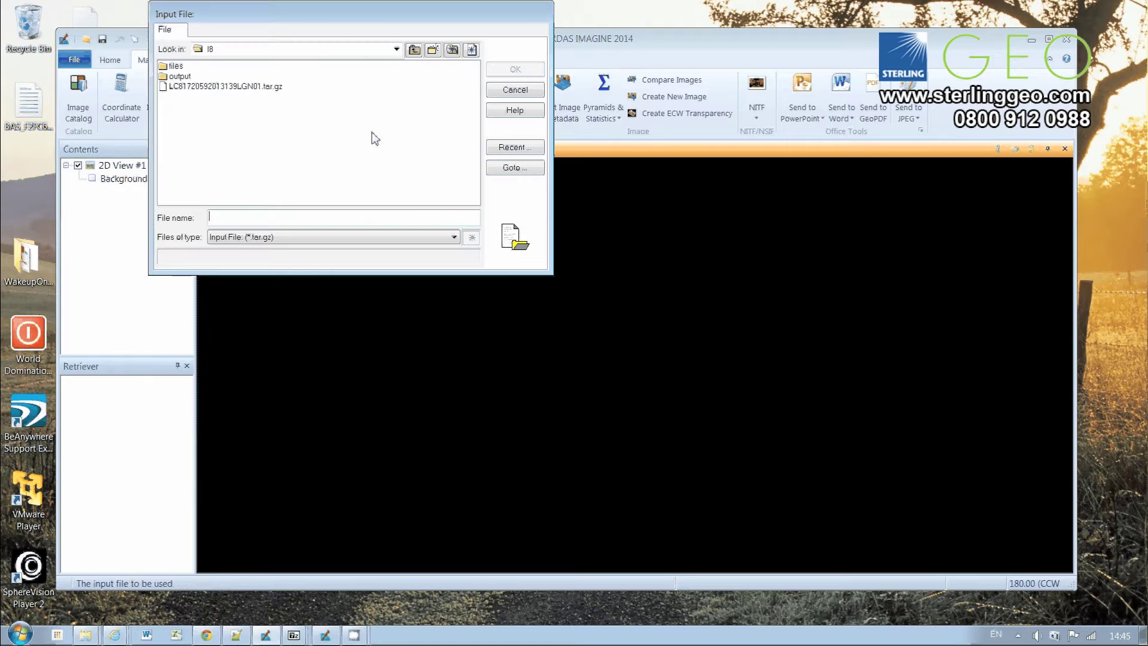
{"action": "left_click", "coordinate": [204, 89]}
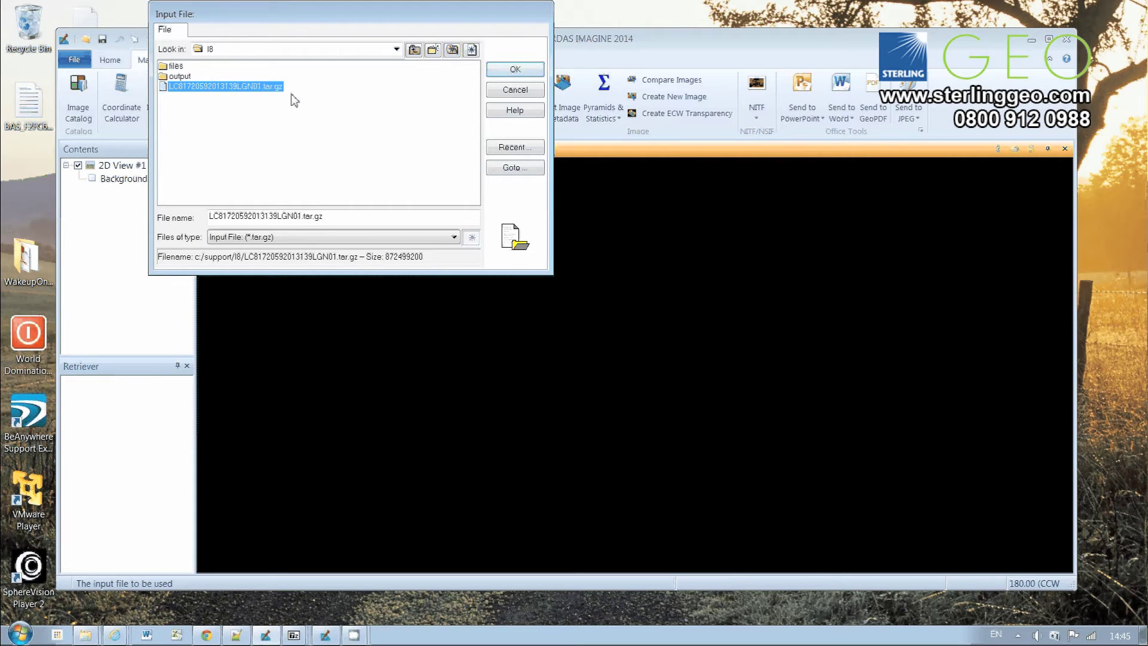
{"action": "left_click", "coordinate": [495, 72]}
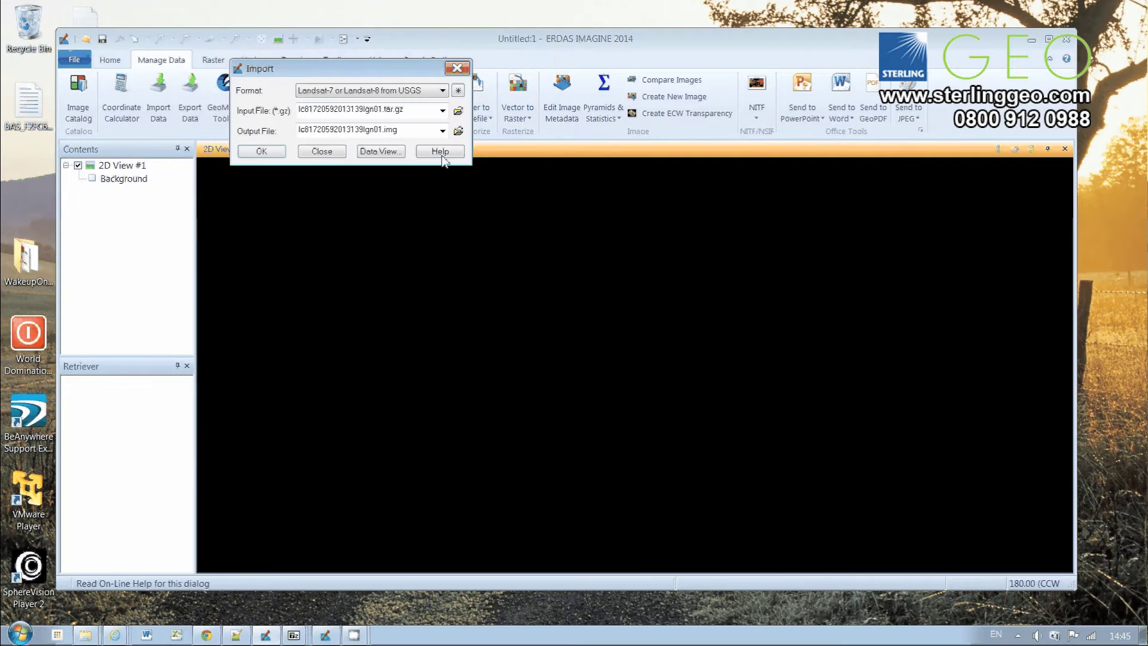
{"action": "left_click", "coordinate": [458, 131]}
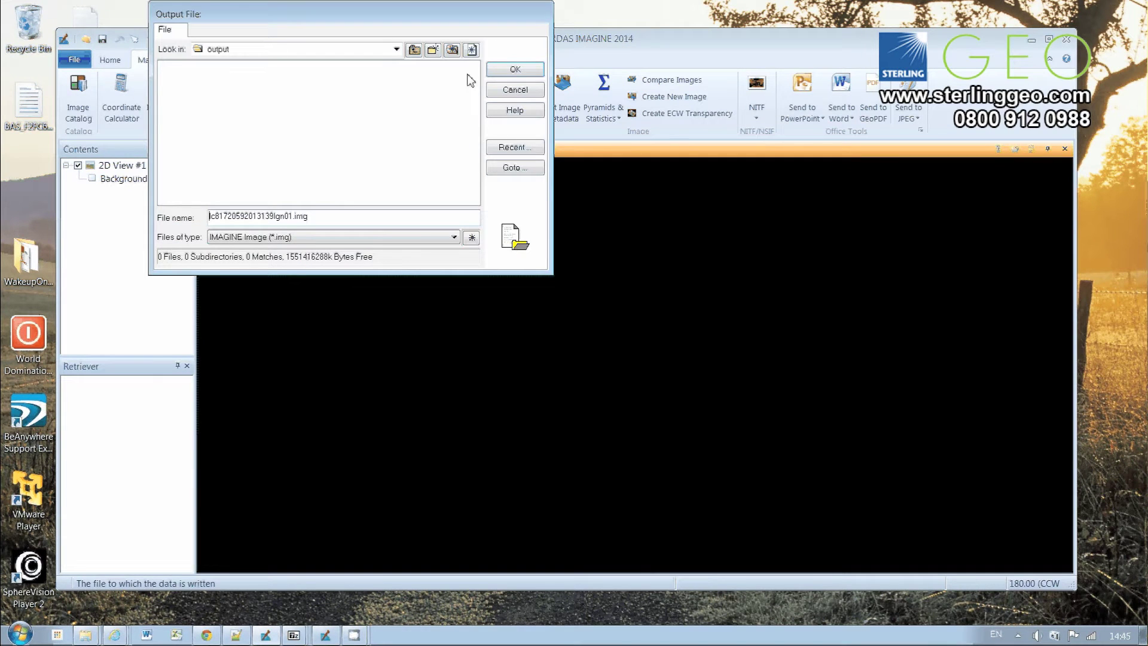
{"action": "left_click", "coordinate": [515, 70]}
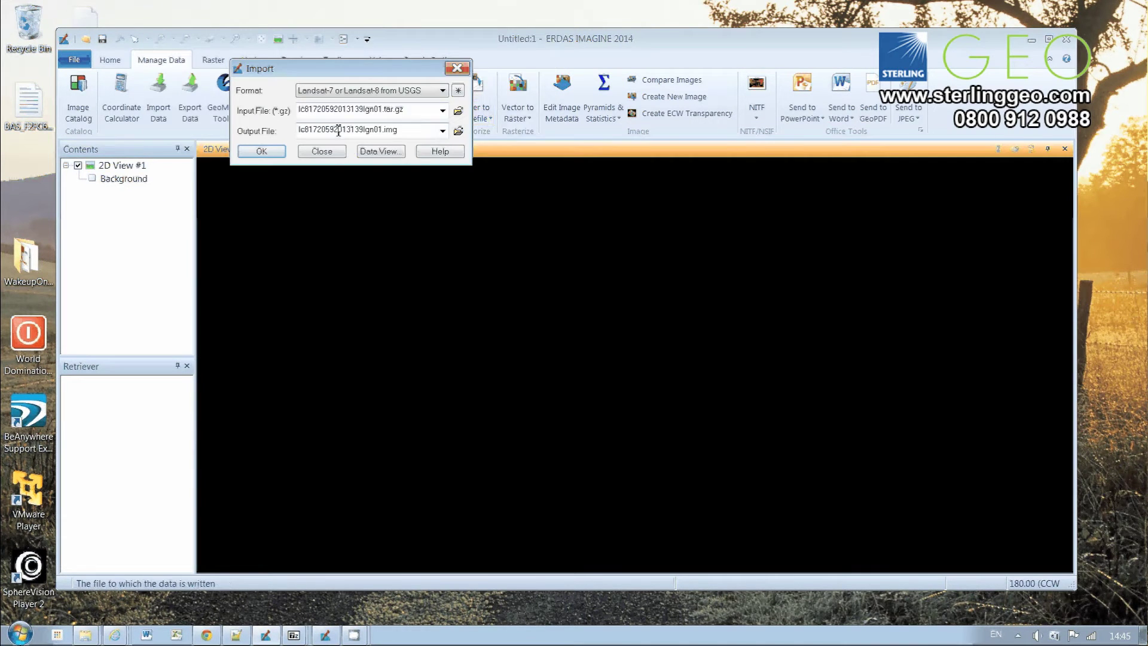
{"action": "left_click", "coordinate": [280, 154]}
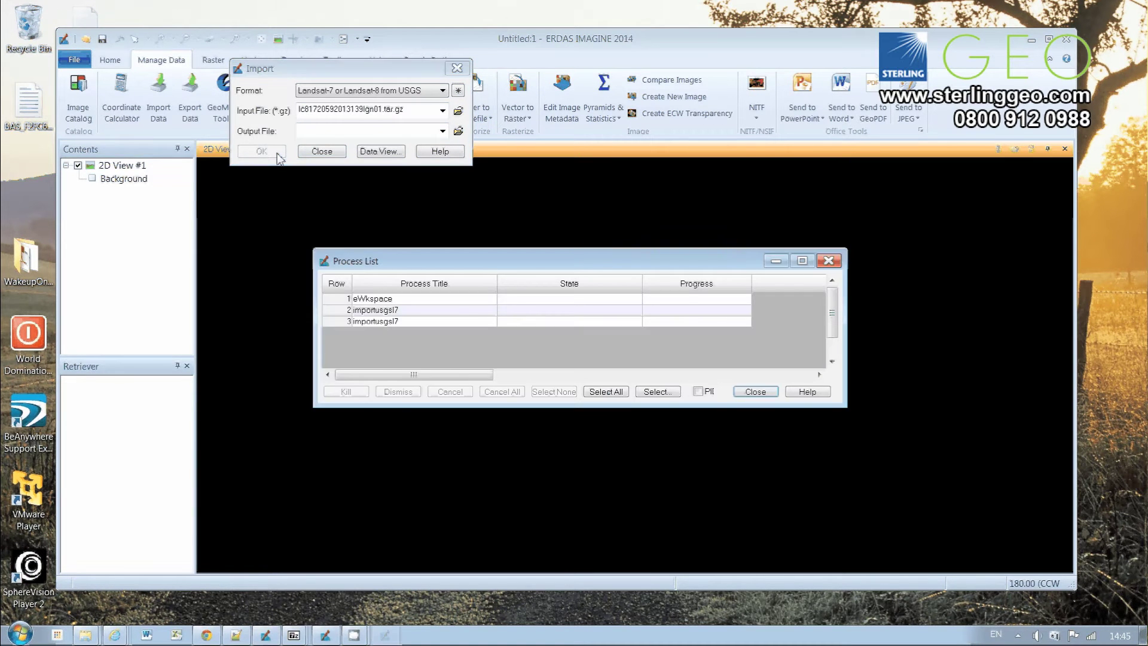
Step: Run the Landsat 8 import without the thermal and multispectral-plus-thermal outputs
{"action": "left_click_drag", "start_coordinate": [179, 86], "coordinate": [313, 66]}
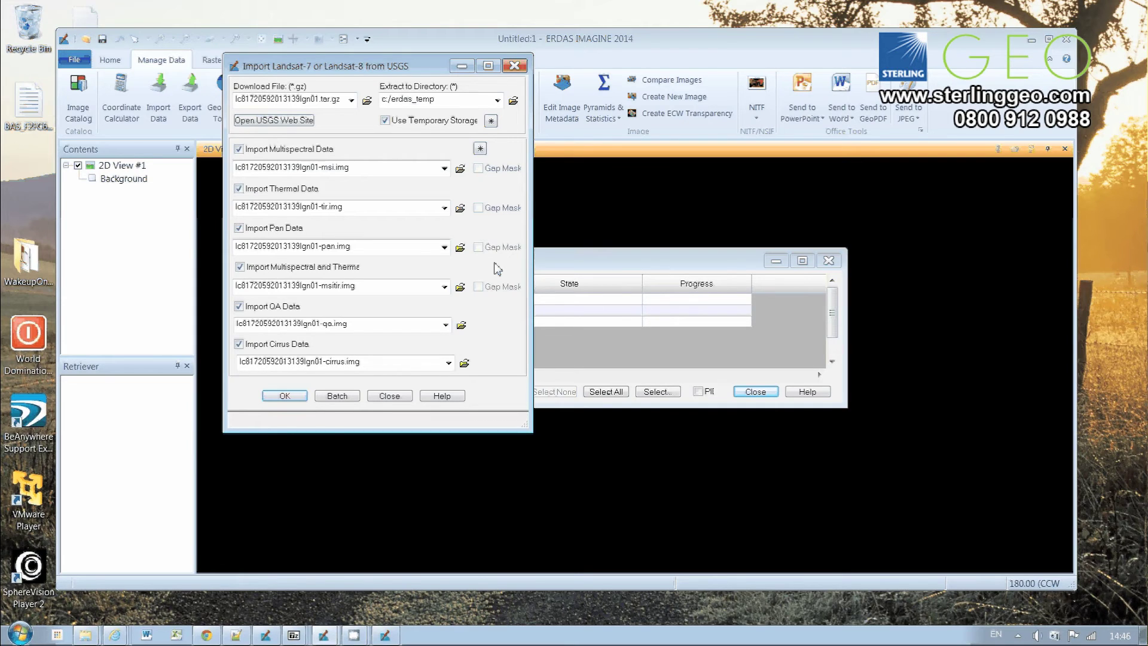
{"action": "left_click", "coordinate": [239, 189]}
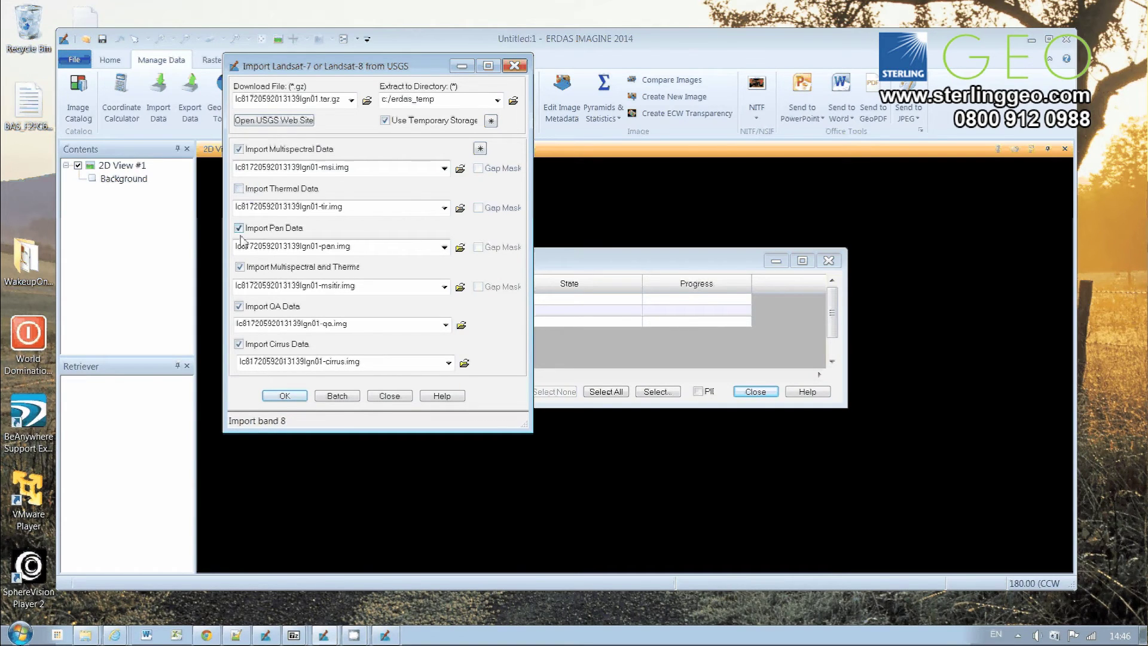
{"action": "left_click", "coordinate": [240, 268]}
{"action": "left_click", "coordinate": [286, 397]}
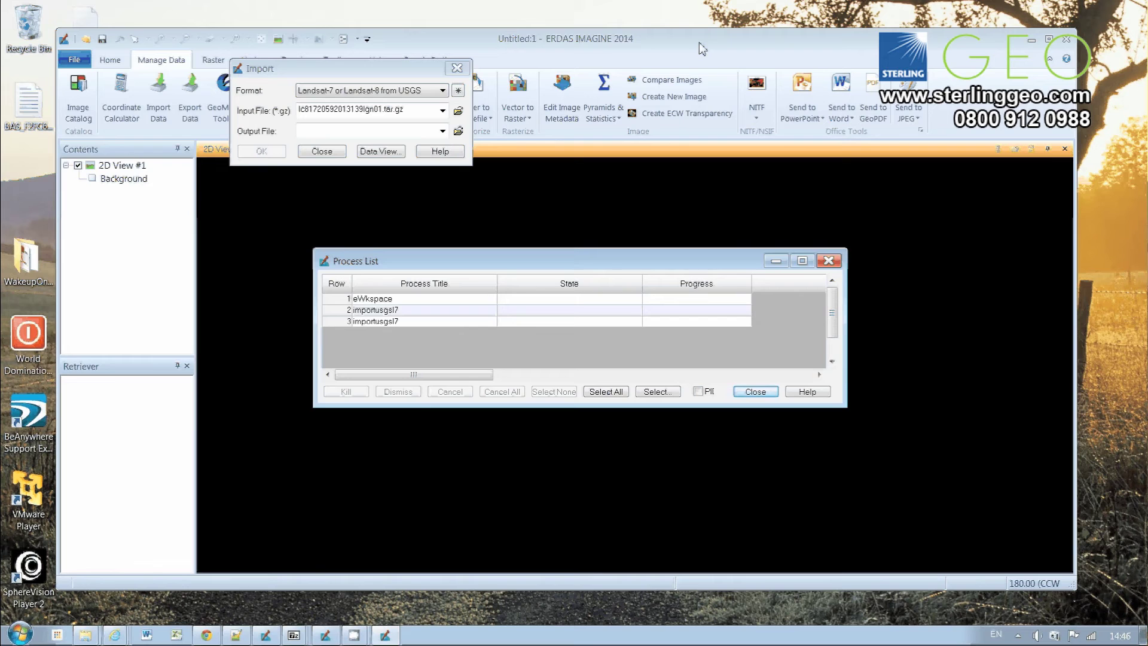
{"action": "left_click_drag", "start_coordinate": [356, 69], "coordinate": [225, 46]}
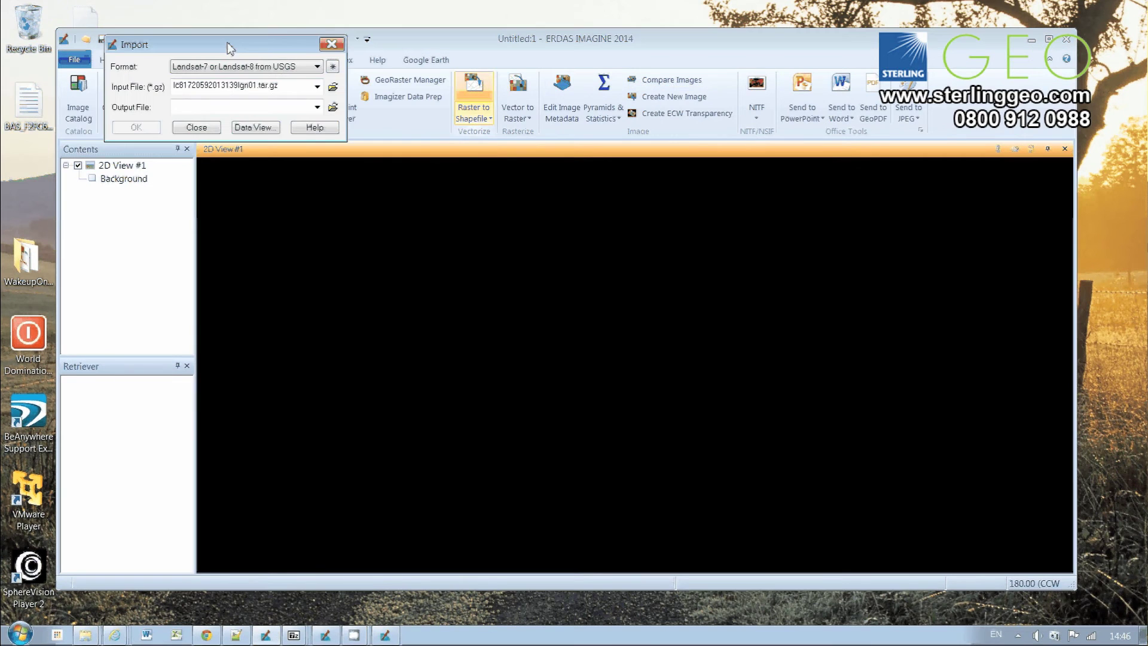
{"action": "left_click", "coordinate": [91, 640]}
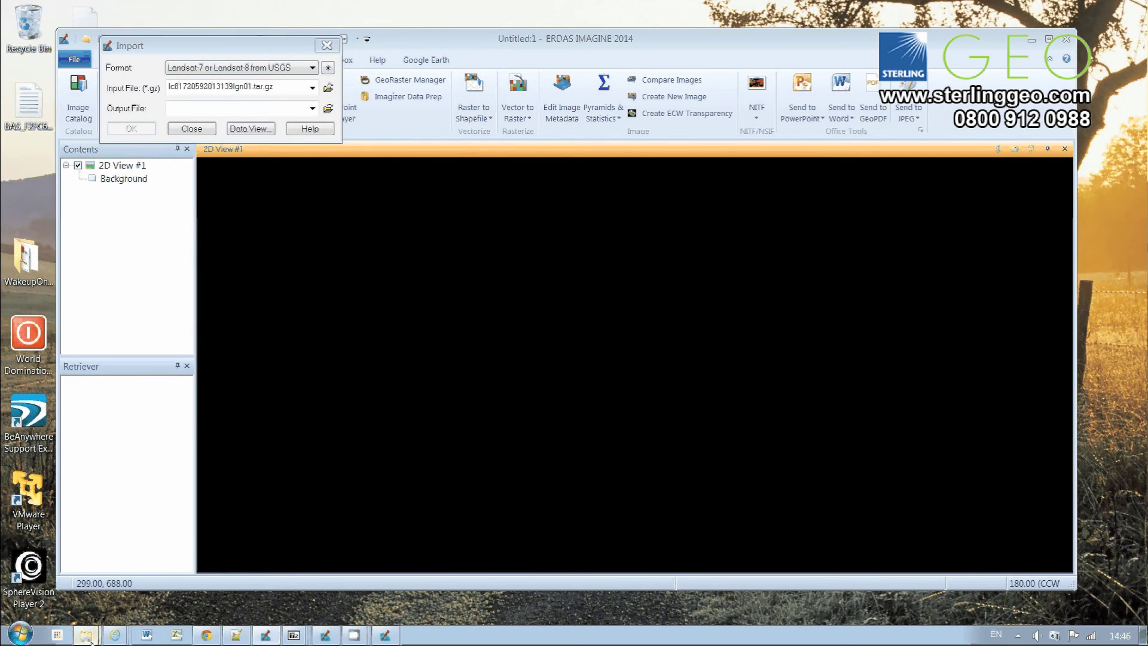
{"action": "left_click", "coordinate": [80, 589]}
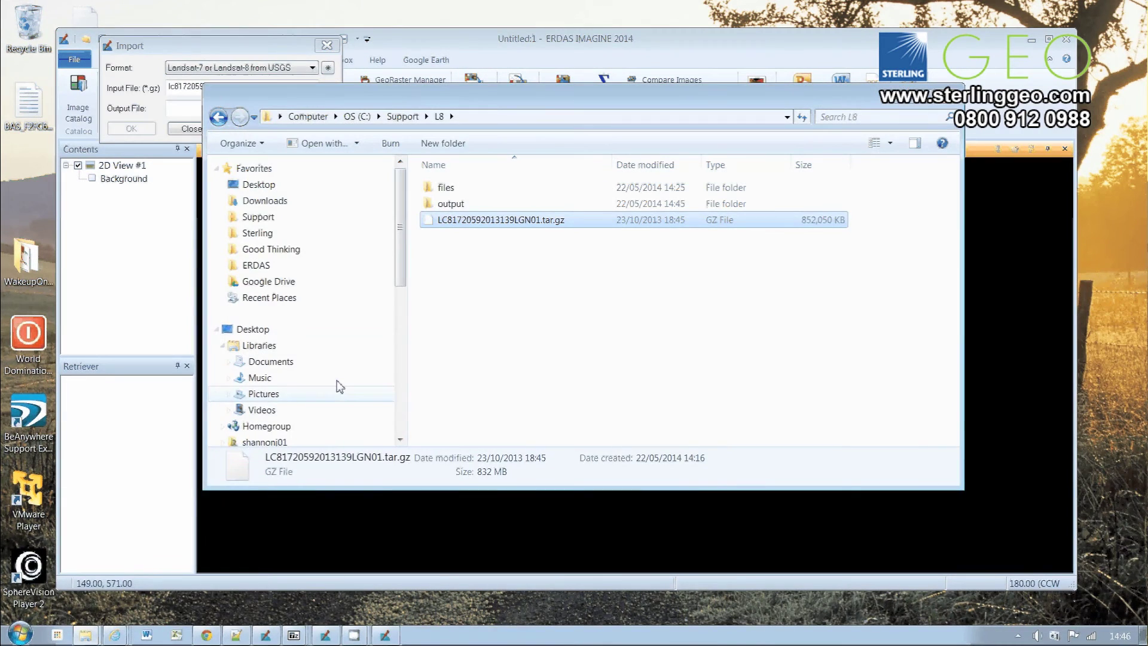
{"action": "double_click", "coordinate": [440, 190]}
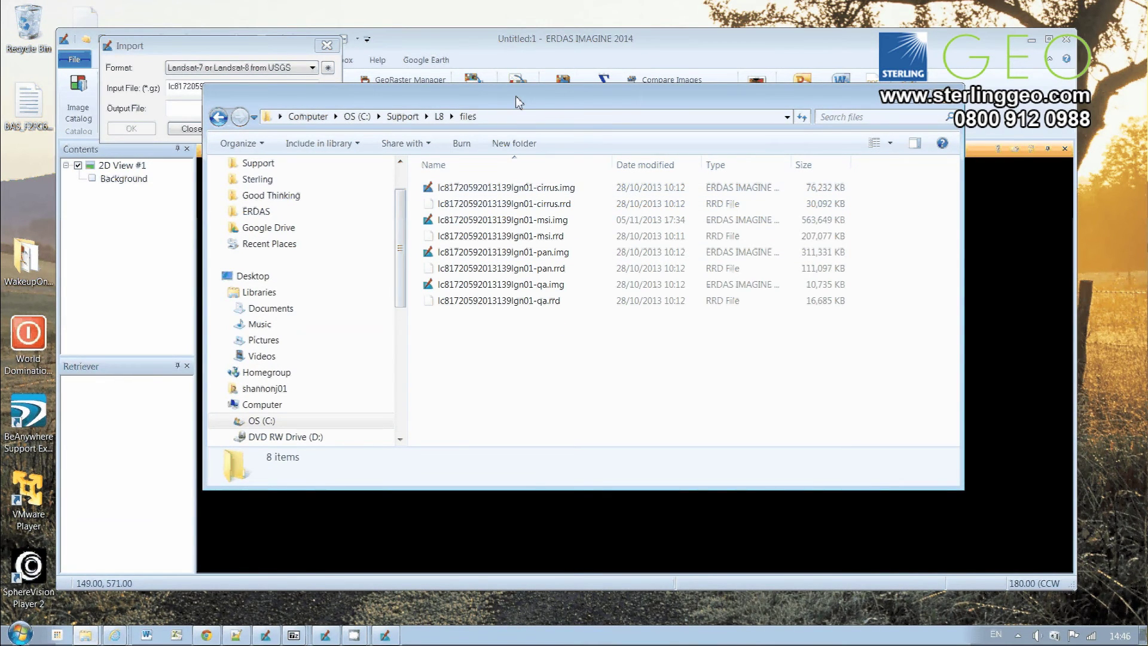
{"action": "left_click_drag", "start_coordinate": [518, 97], "coordinate": [902, 64]}
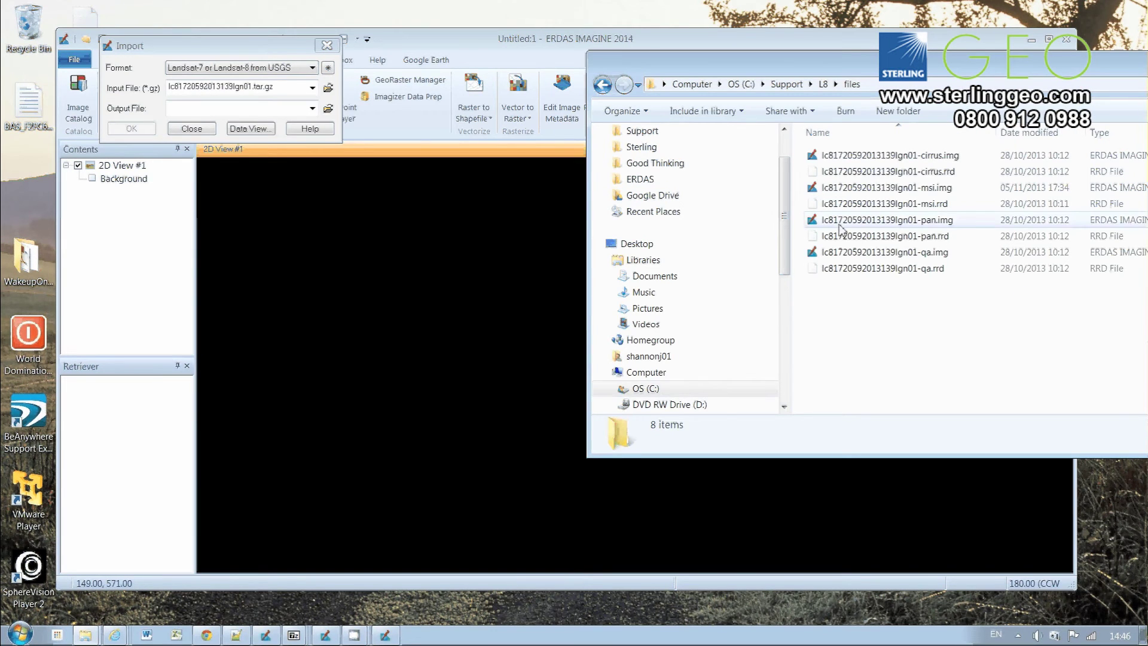
{"action": "left_click_drag", "start_coordinate": [840, 226], "coordinate": [373, 332]}
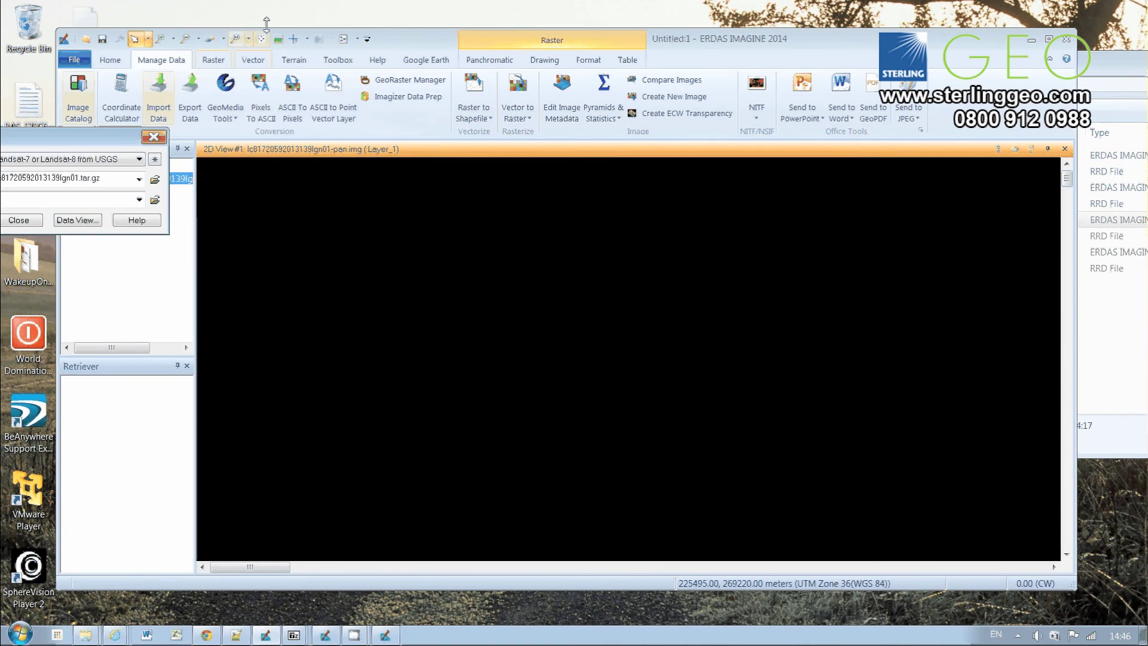
Step: Display msi.img, cirrus.img and qa.img in the 2D View in turn, ending on the QA image
{"action": "left_click", "coordinate": [1120, 306]}
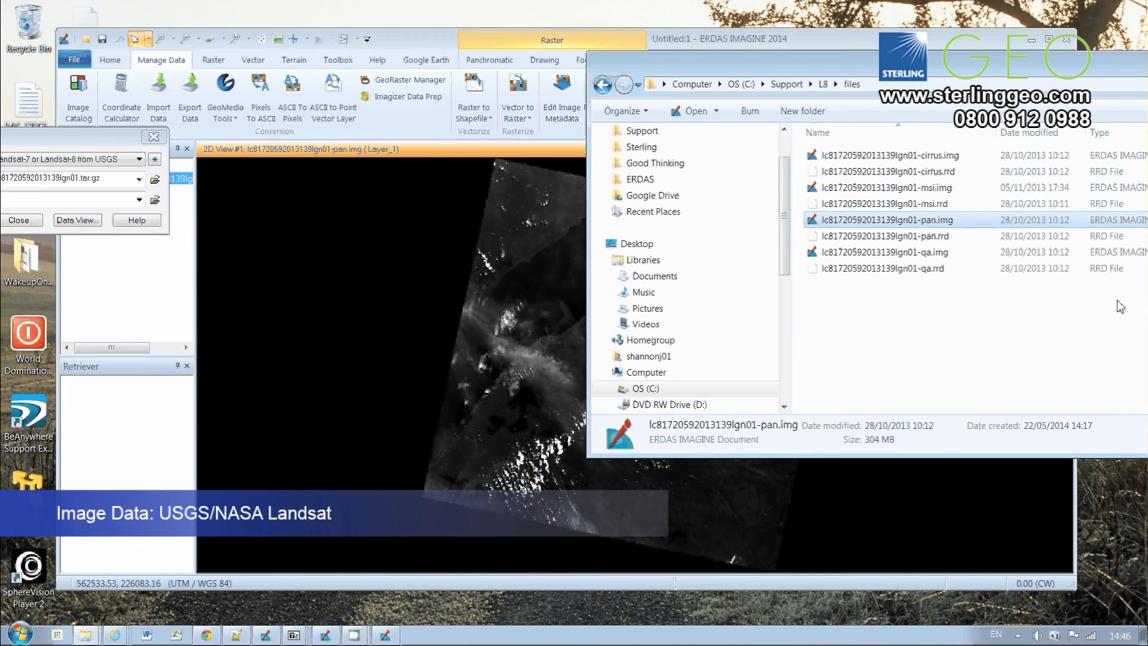
{"action": "left_click", "coordinate": [1120, 307]}
{"action": "left_click_drag", "start_coordinate": [878, 194], "coordinate": [530, 336]}
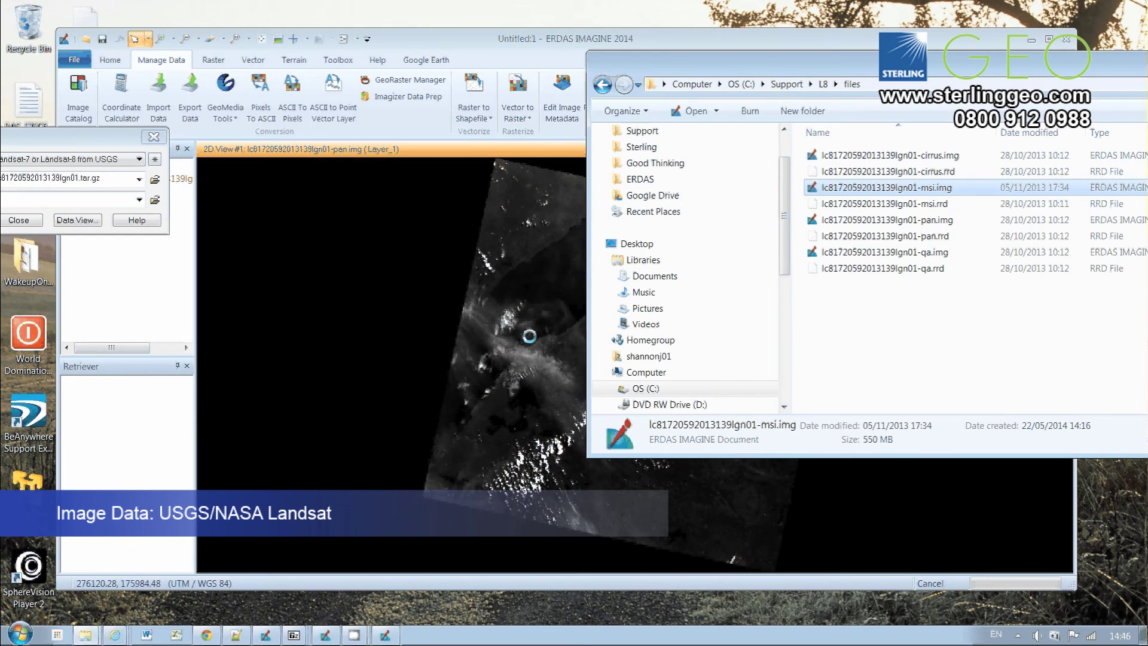
{"action": "left_click_drag", "start_coordinate": [702, 70], "coordinate": [766, 69]}
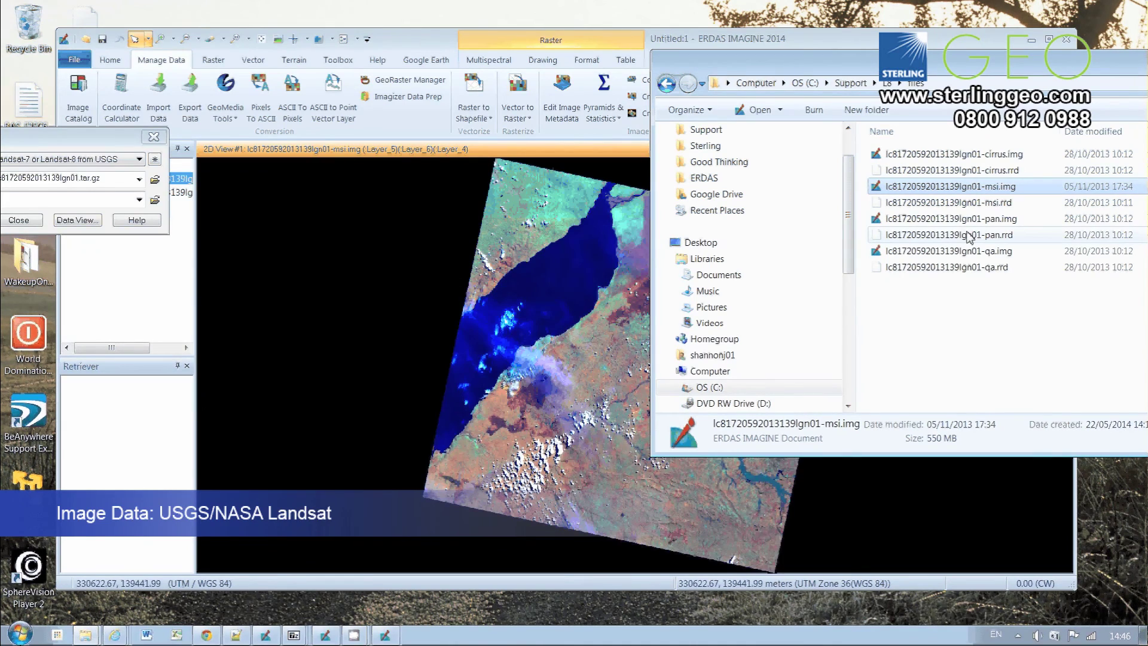
{"action": "double_click", "coordinate": [913, 157]}
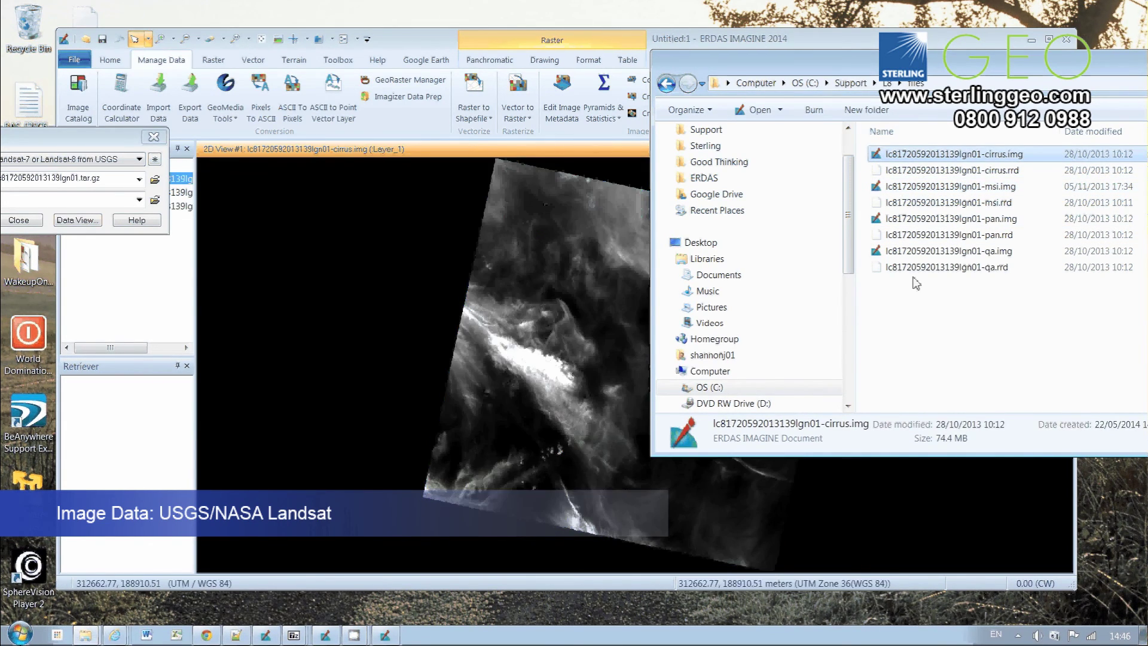
{"action": "left_click_drag", "start_coordinate": [915, 251], "coordinate": [562, 386]}
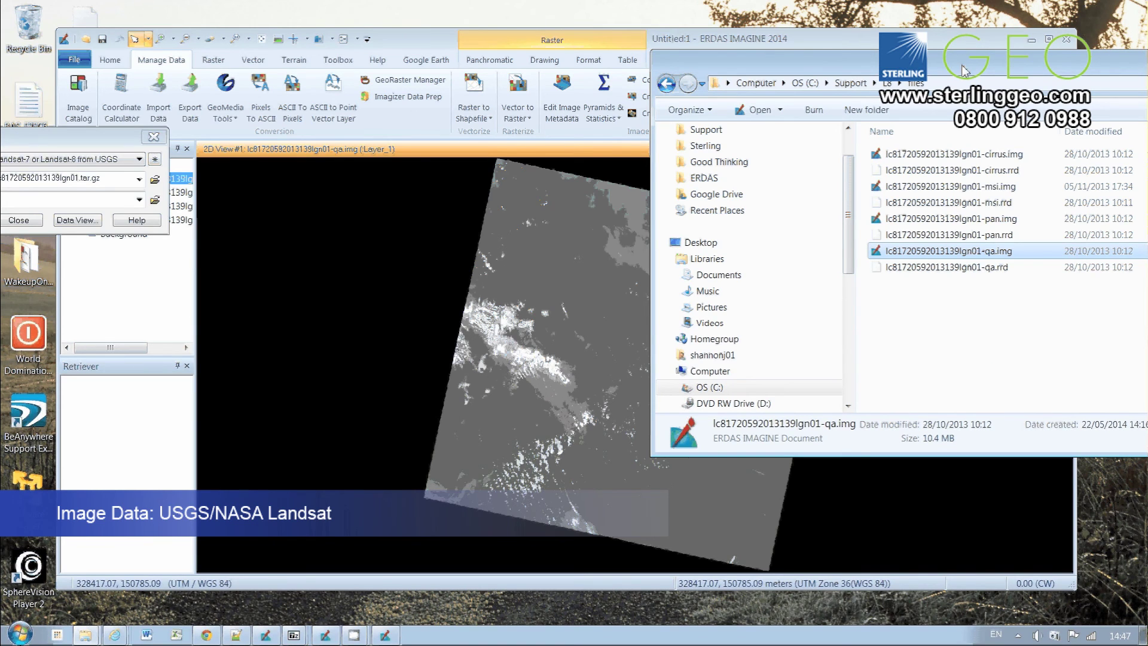
{"action": "left_click_drag", "start_coordinate": [963, 70], "coordinate": [625, 90]}
{"action": "key", "text": "alt+Tab"}
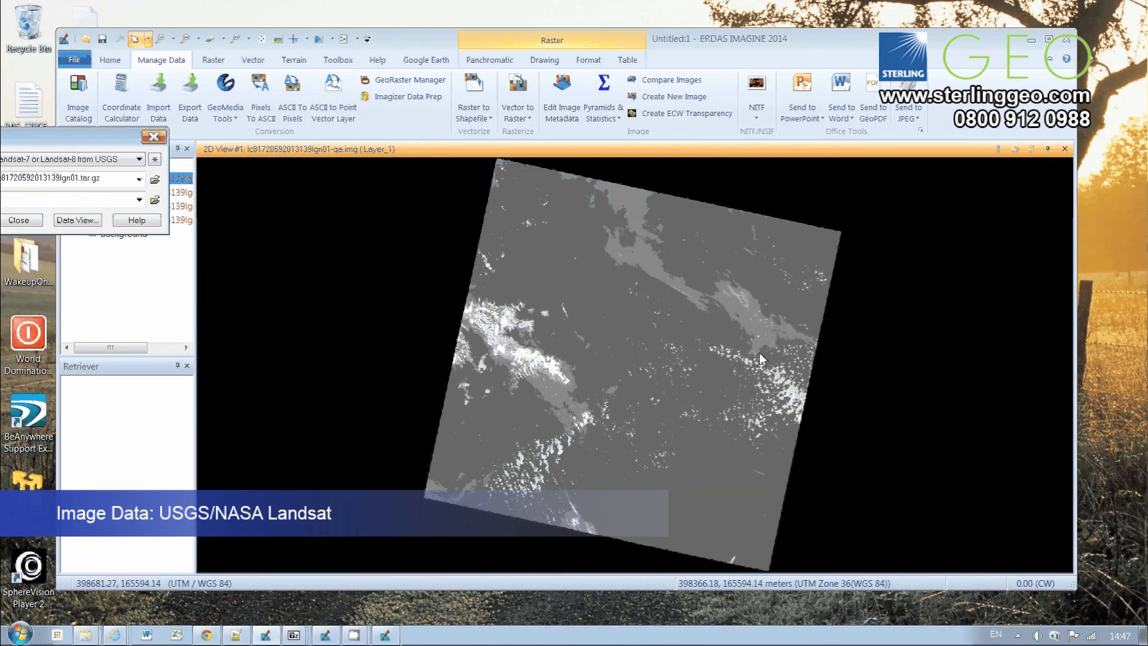